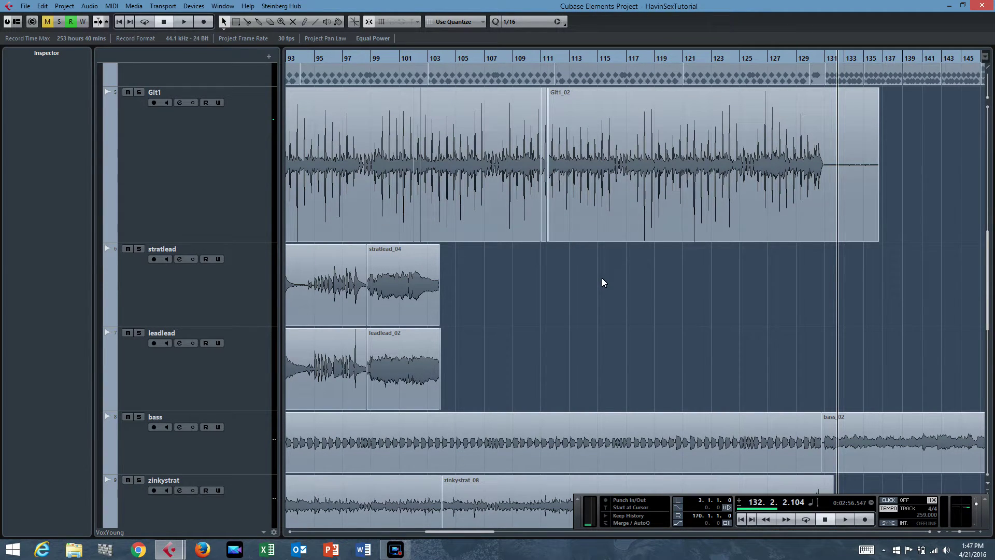
Zoom out and start playback from bar 112.
ctrl+scroll(656, 209, down, 5)
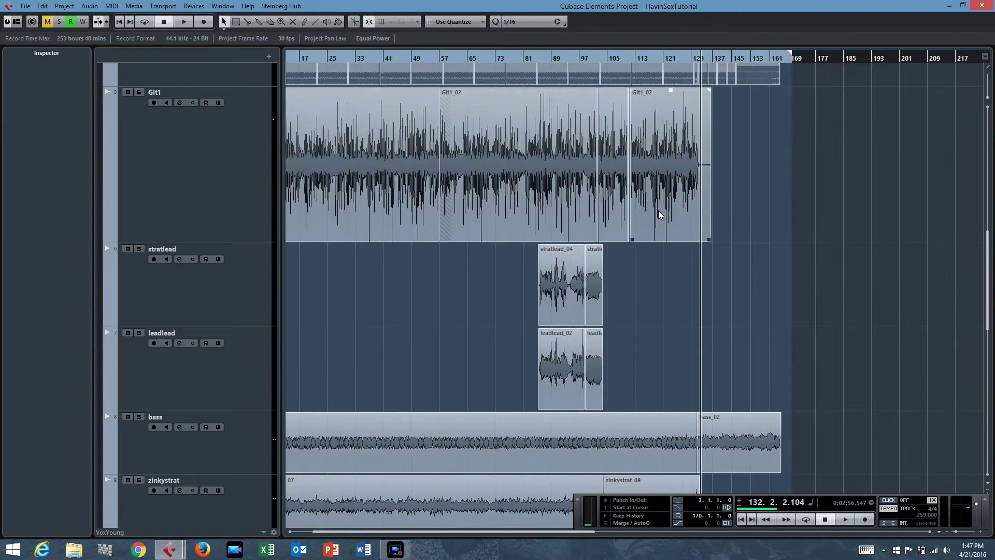
scroll(689, 222, down, 2)
scroll(722, 240, down, 6)
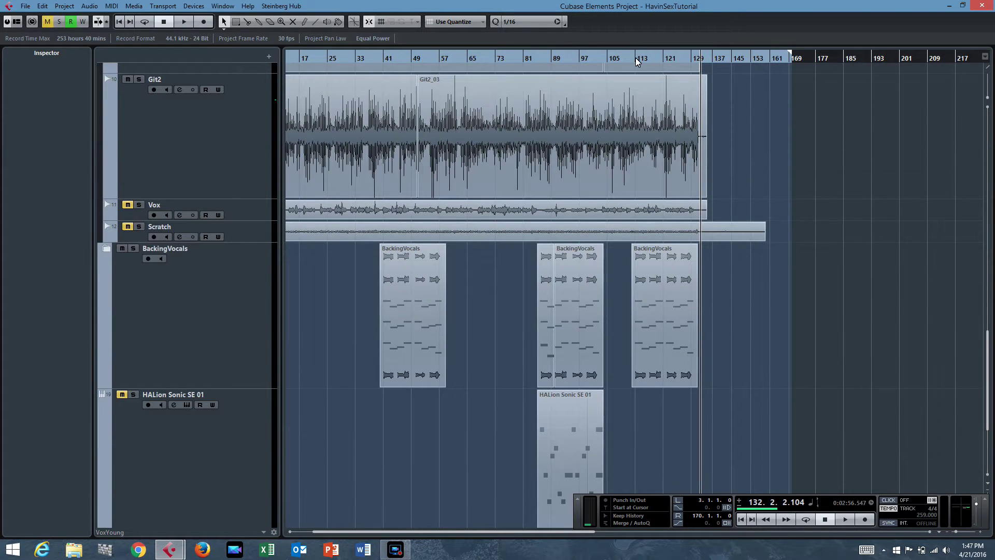
click(633, 60)
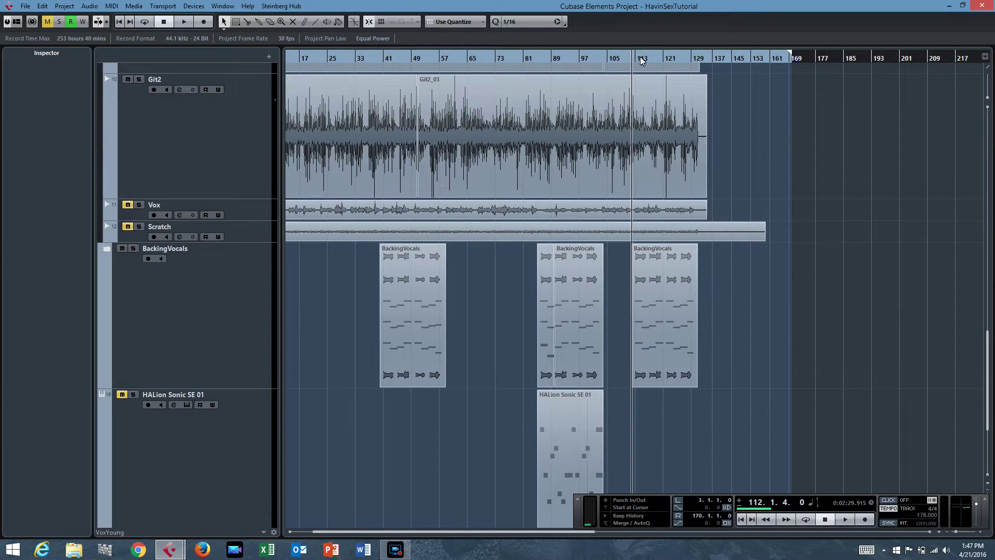
key(space)
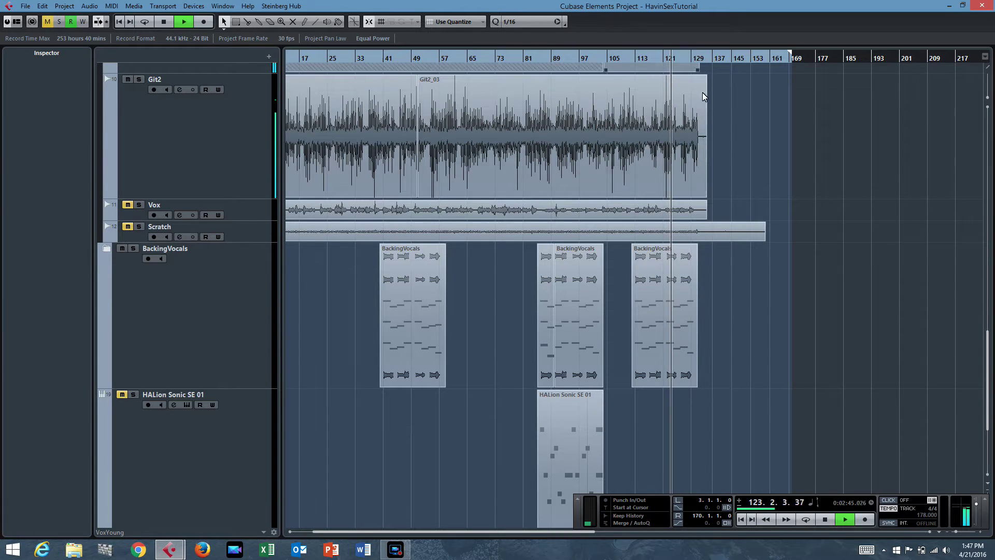
Zoom in around bar 131 and stop playback near bar 147.
key(h)
key(h)
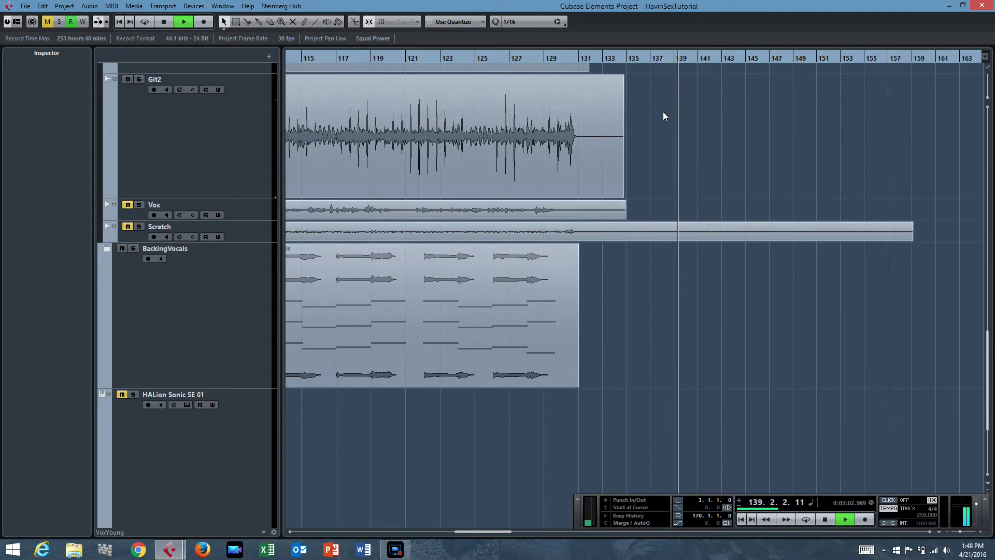
scroll(663, 115, up, 10)
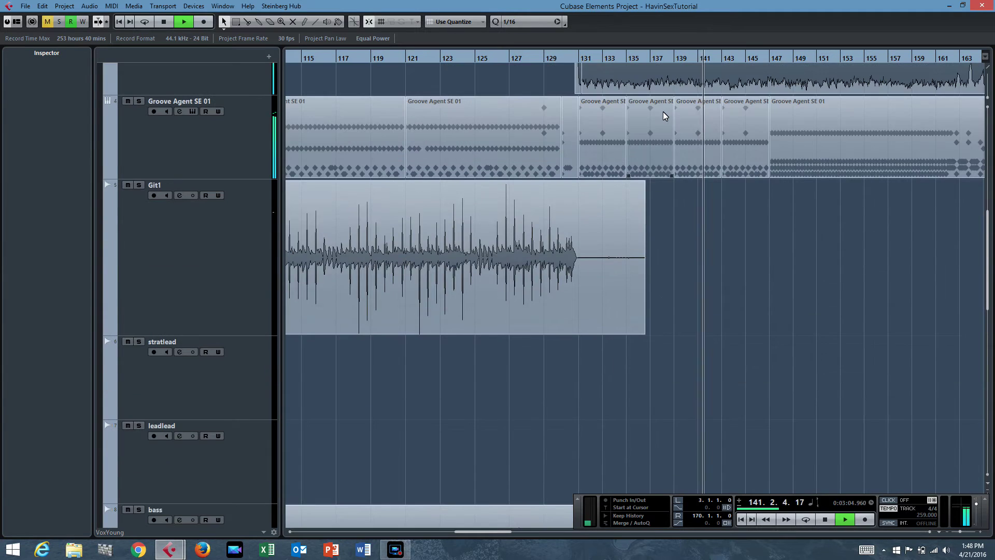
scroll(663, 111, down, 2)
scroll(663, 111, up, 3)
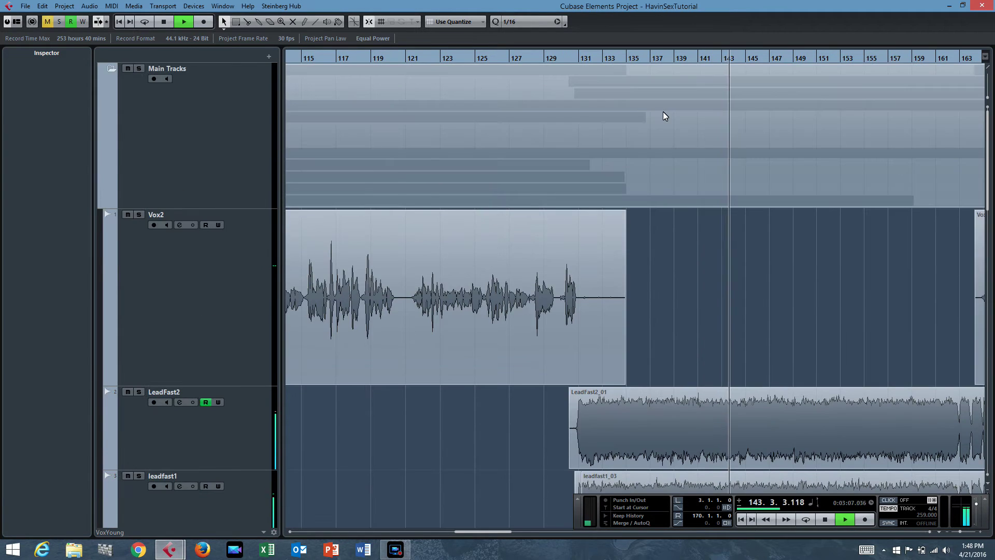
scroll(663, 111, down, 8)
scroll(664, 111, up, 3)
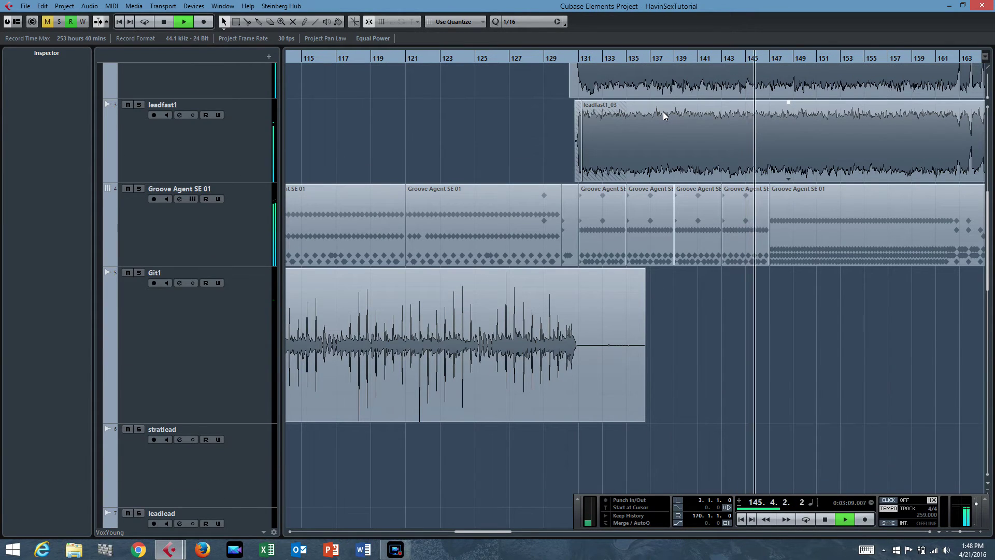
key(space)
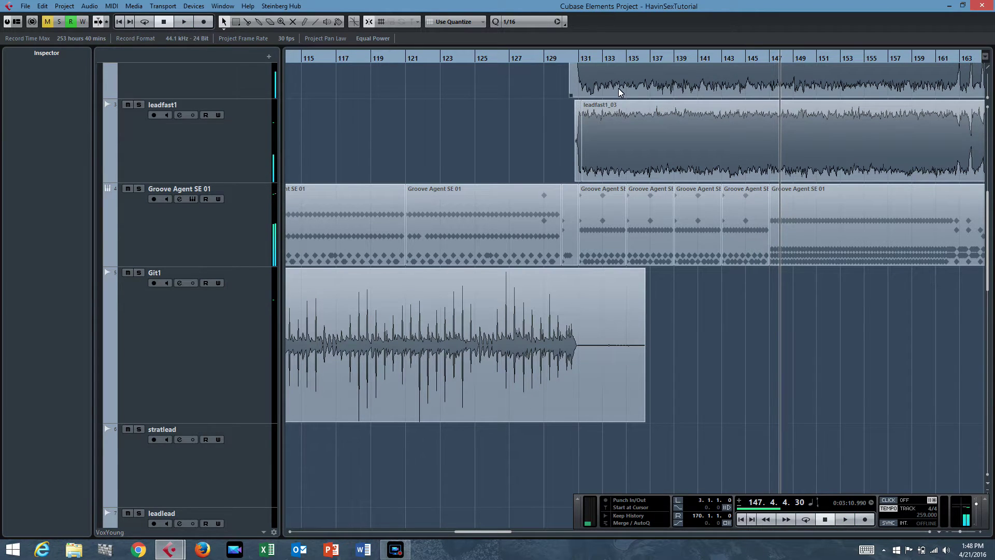
Replay from about bar 127 through the tempo change, stopping just after bar 131.
key(KP_Subtract)
key(space)
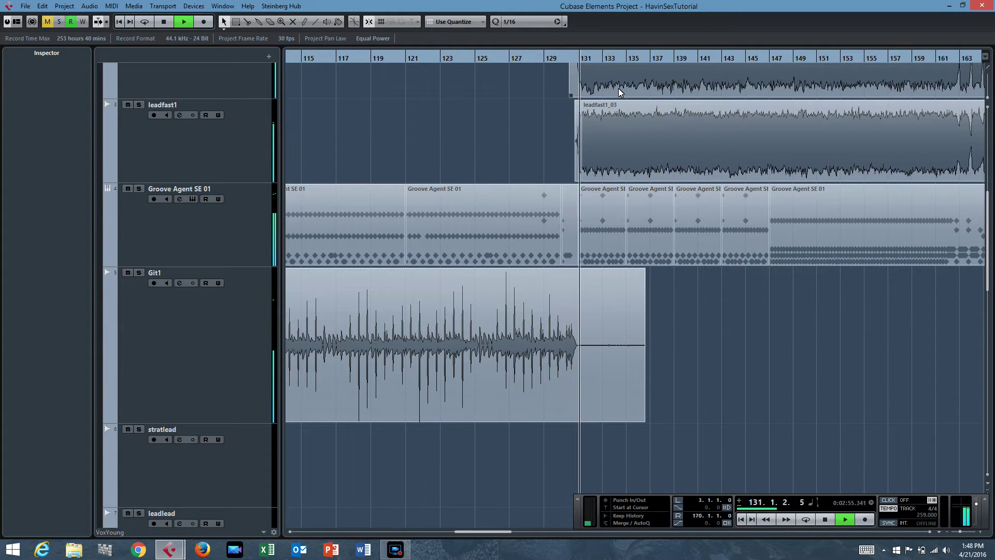
key(space)
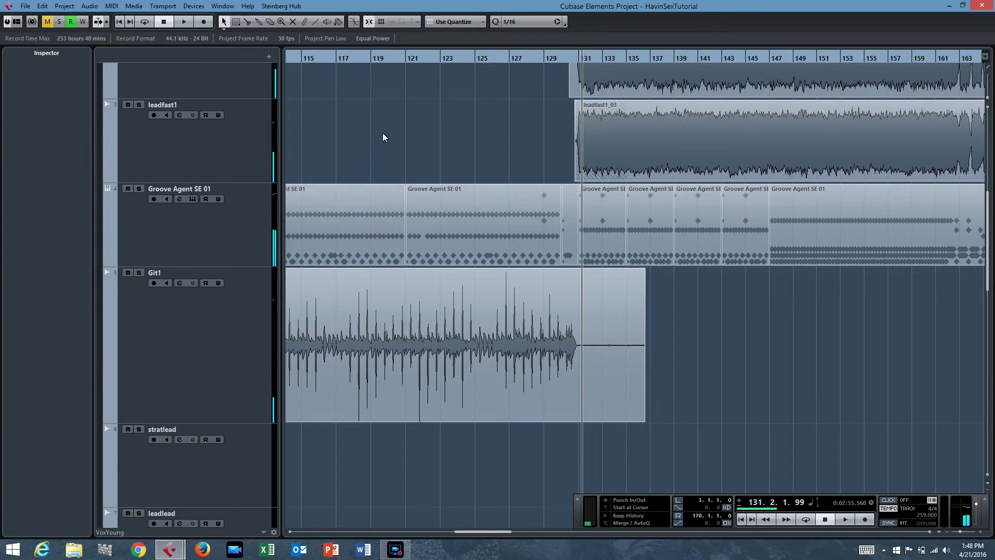
Mute the Main Tracks folder and the Bax group track.
scroll(266, 169, up, 5)
click(128, 69)
scroll(217, 185, down, 5)
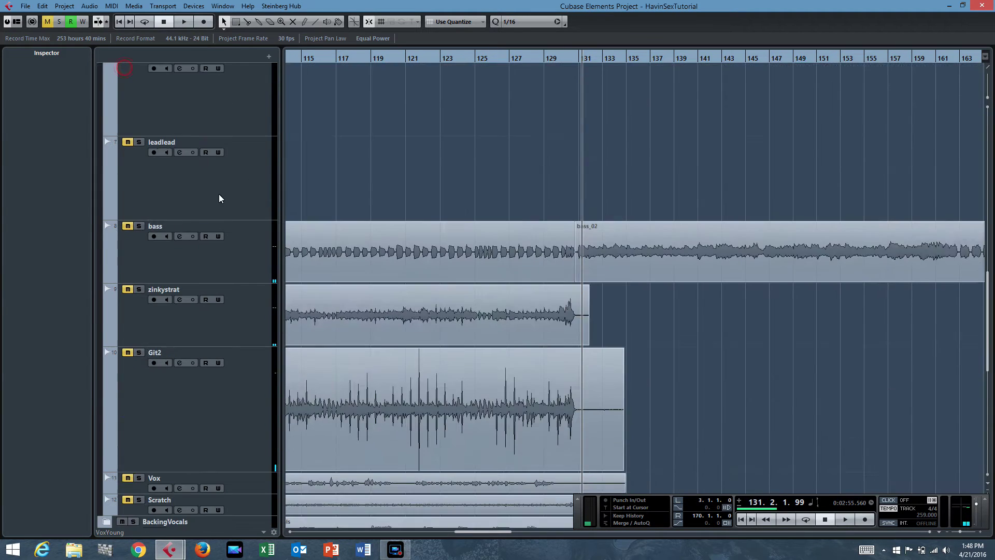
scroll(212, 363, down, 5)
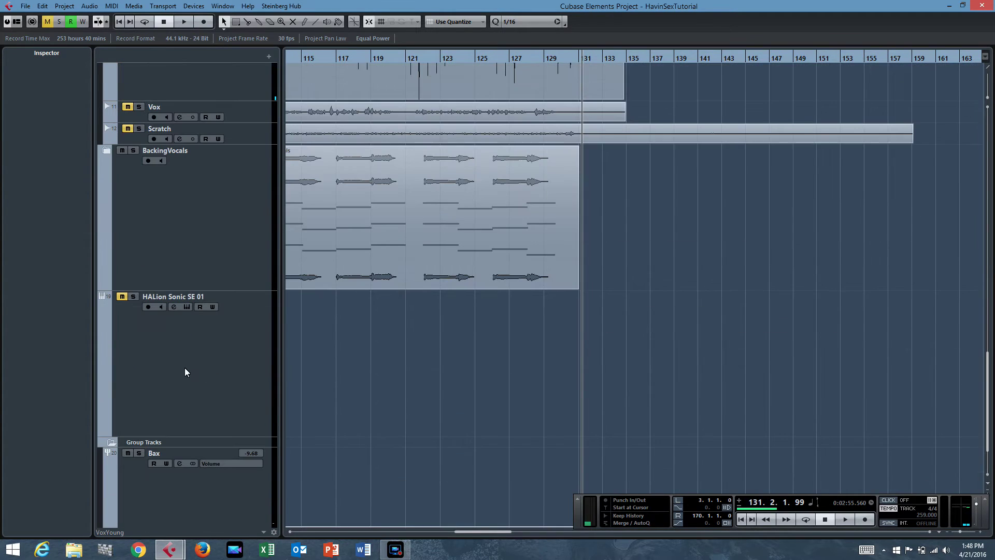
click(128, 453)
Play from bar 121 through the tempo change, stopping around bar 134.
key(space)
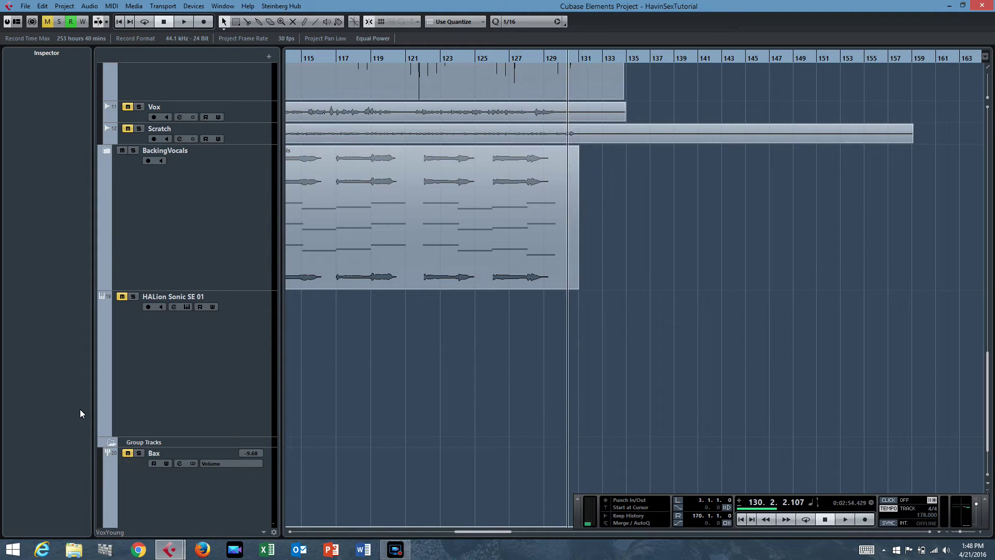
key(space)
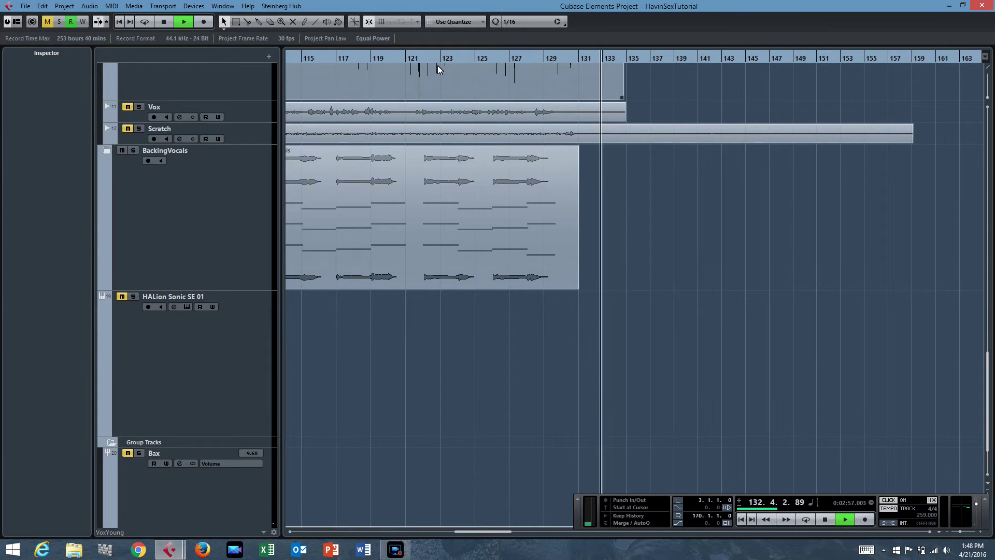
key(space)
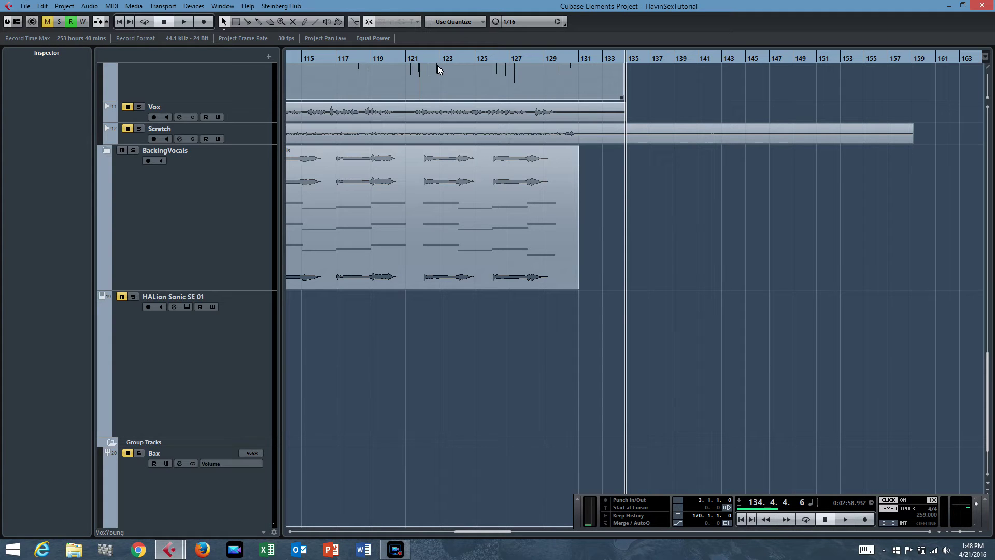
Open the Tempo Track Editor with Ctrl+T.
scroll(679, 307, up, 15)
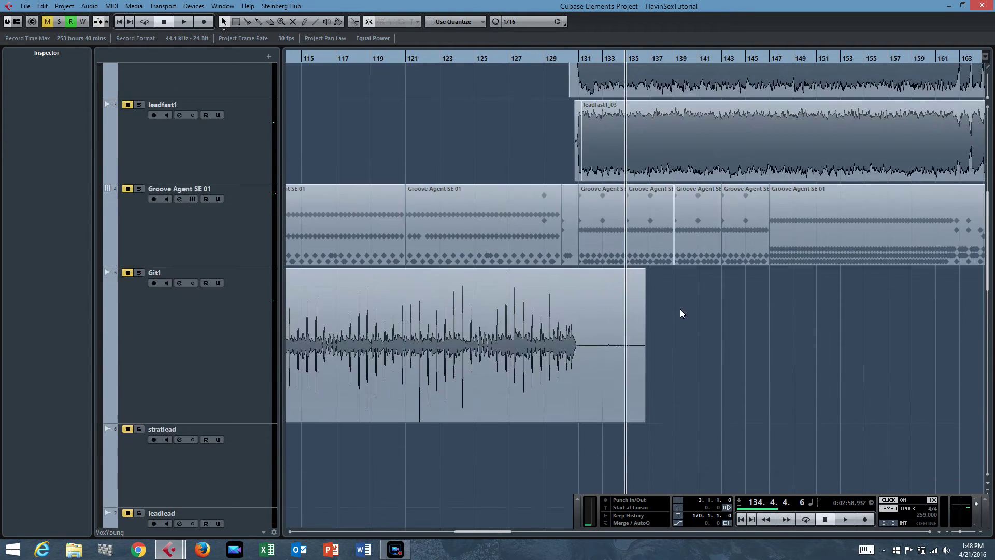
scroll(678, 310, down, 3)
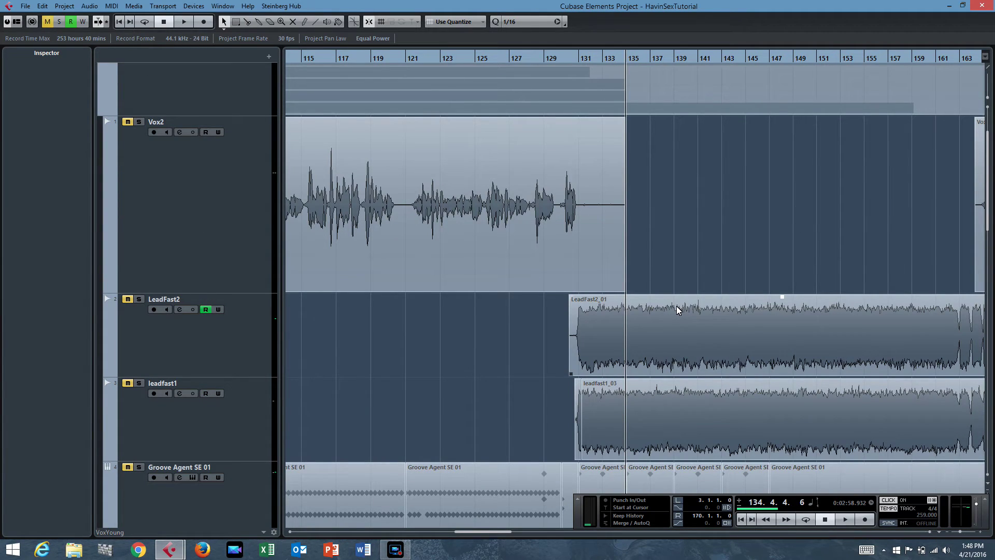
key(ctrl+t)
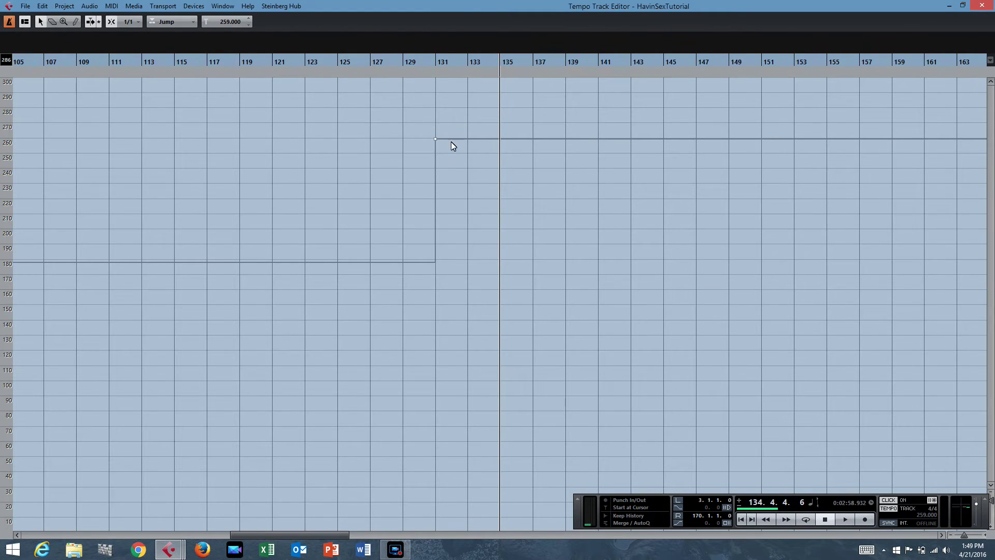
Play past the 259 BPM jump, select the bar-131 tempo point, and close the editor.
key(space)
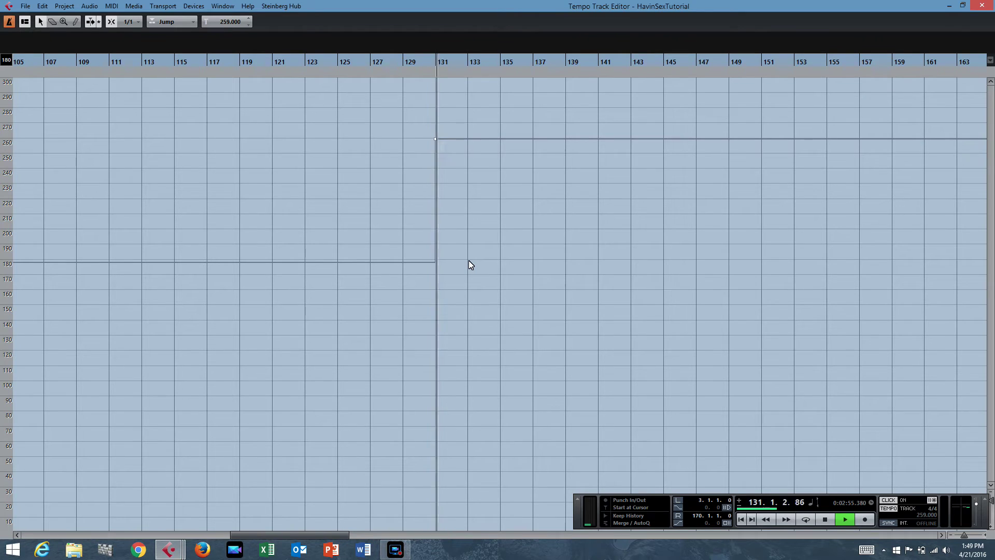
key(space)
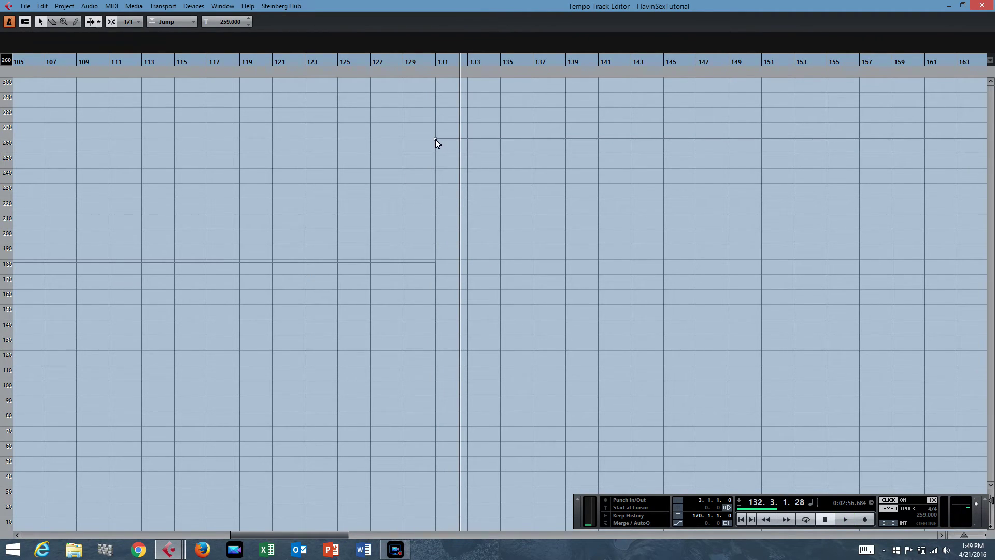
mouse_move(436, 139)
mouse_down()
mouse_move(440, 220)
mouse_move(435, 139)
mouse_up()
click(981, 6)
Move the playback position to bar 413 and back to bar 47, then float the transport over the tracks.
drag(844, 504, 871, 493)
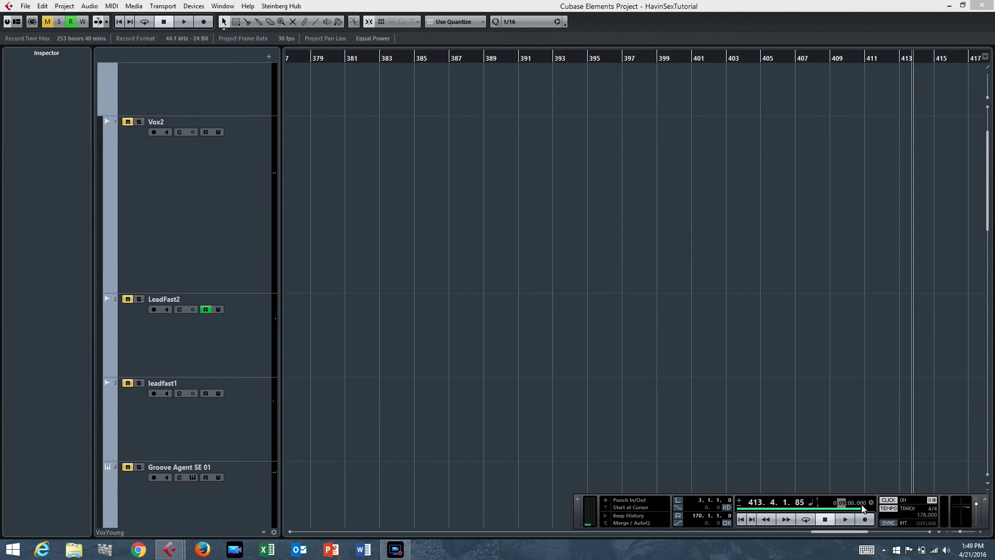
drag(766, 509, 751, 510)
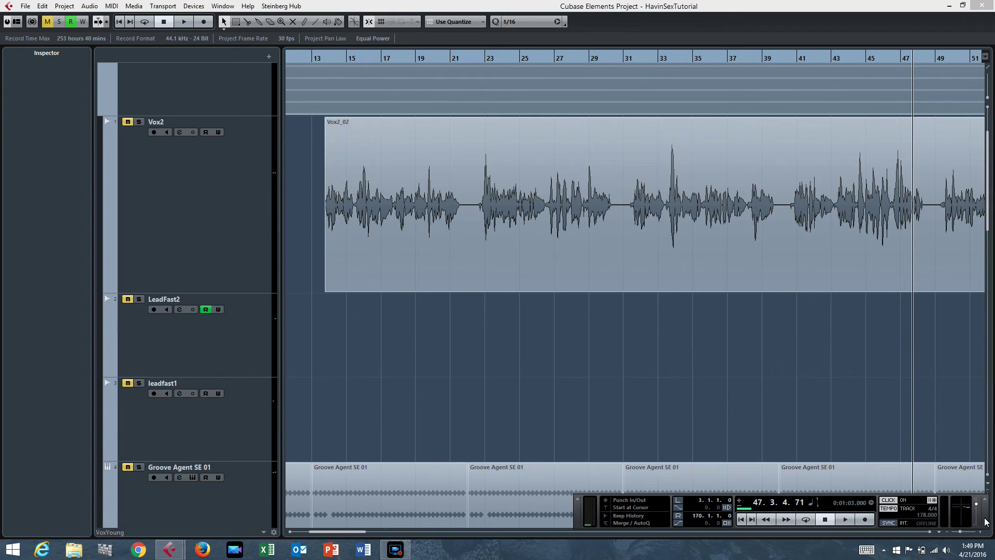
drag(977, 518, 765, 243)
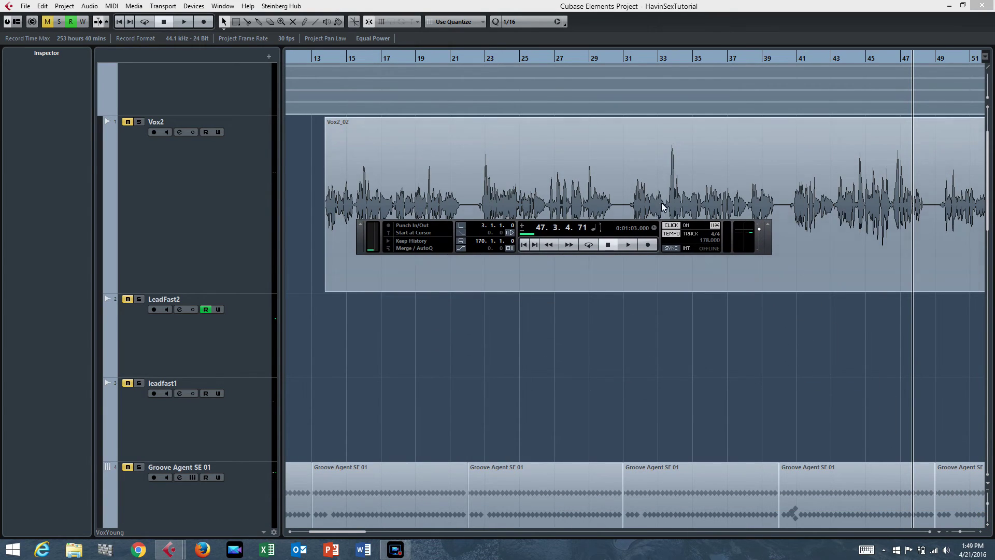
Switch tempo to Fixed and back to Track, then reopen the Tempo Track Editor.
click(669, 235)
click(668, 235)
scroll(950, 262, down, 5)
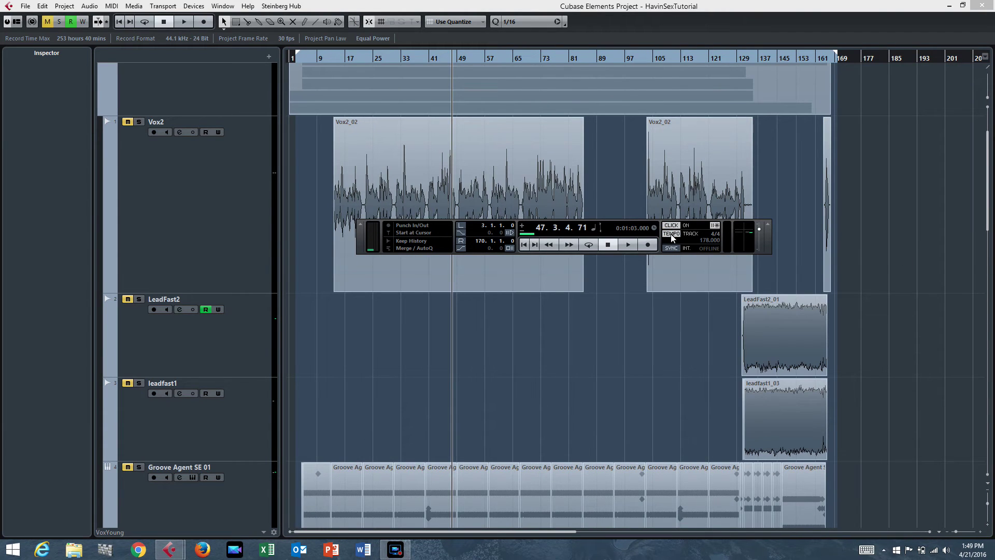
double_click(701, 237)
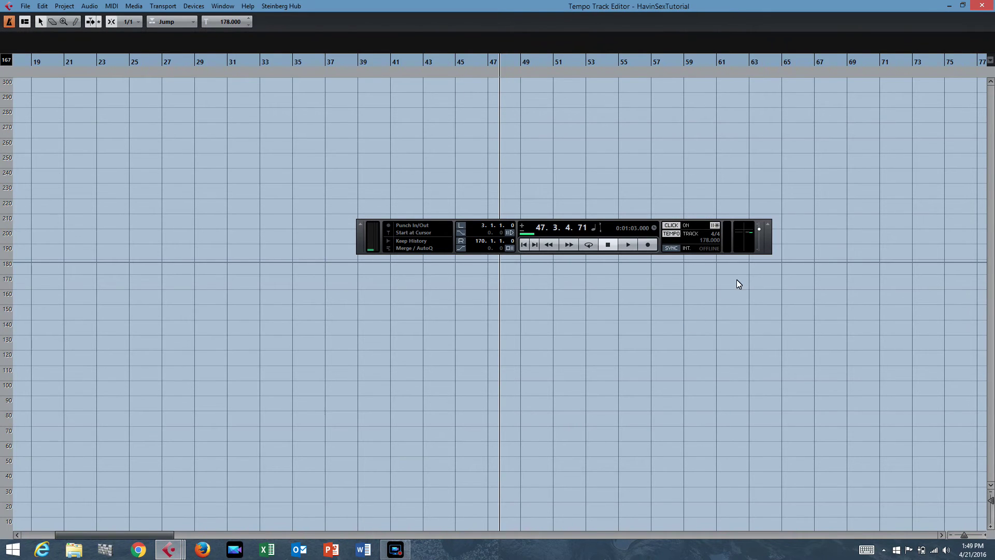
scroll(739, 284, down, 5)
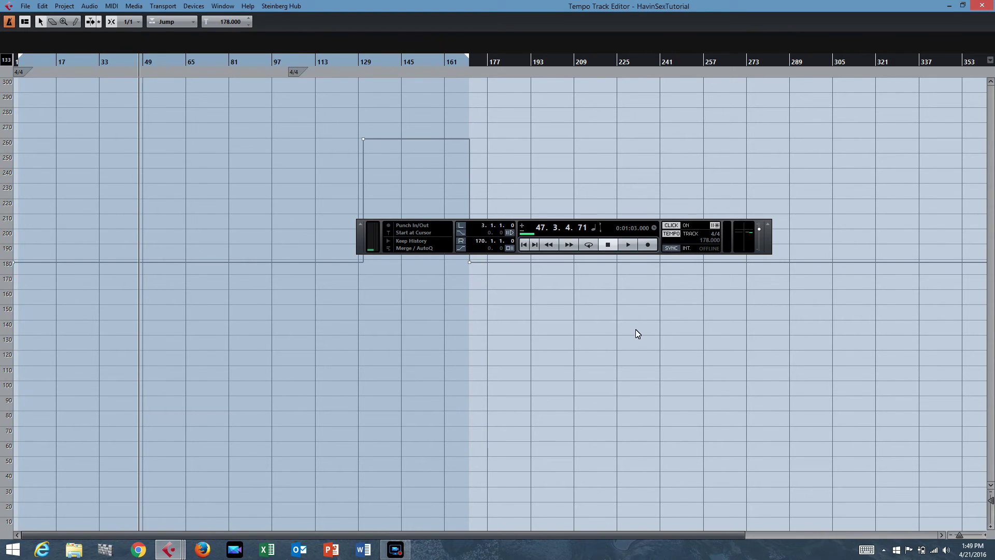
scroll(608, 325, up, 4)
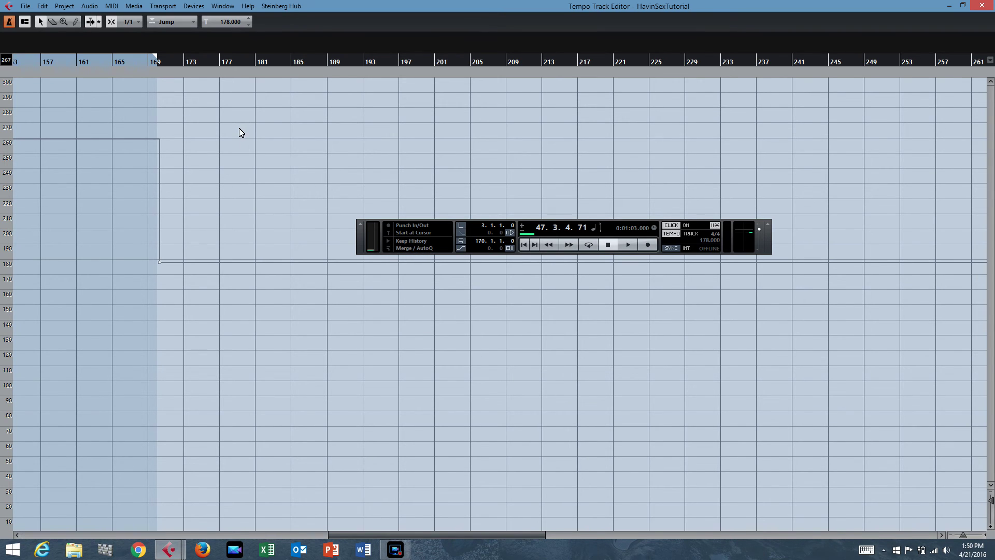
scroll(269, 167, left, 6)
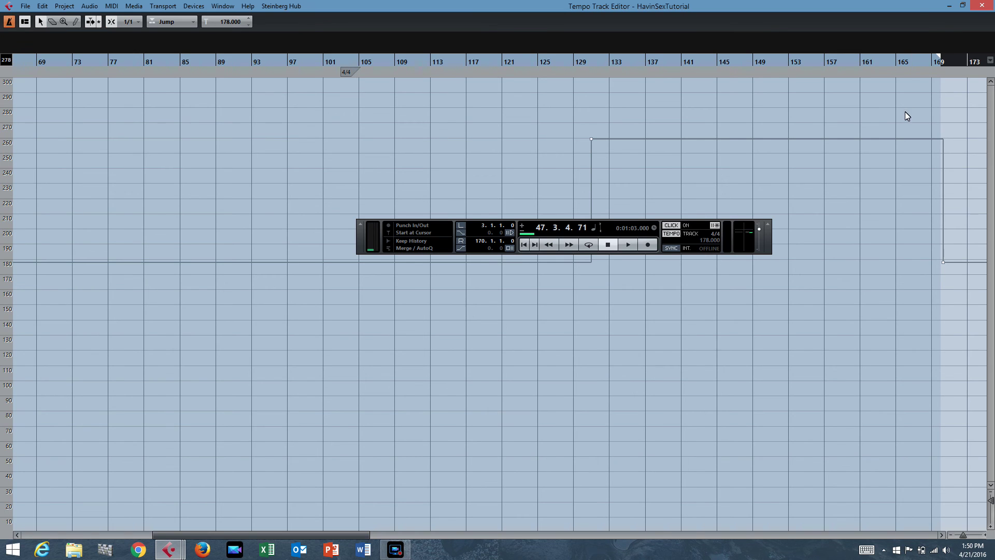
click(977, 5)
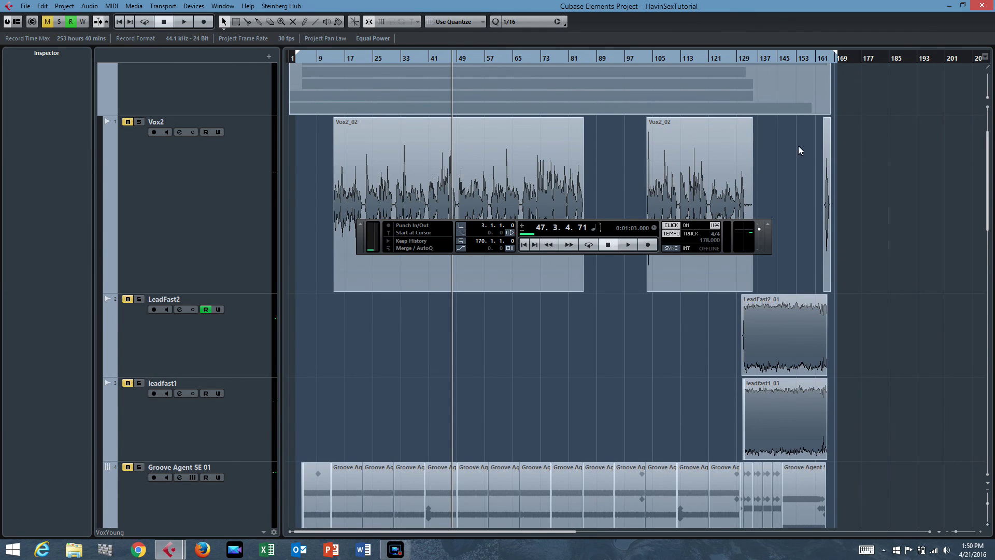
Place the project cursor at bar 103 in the ruler.
click(647, 58)
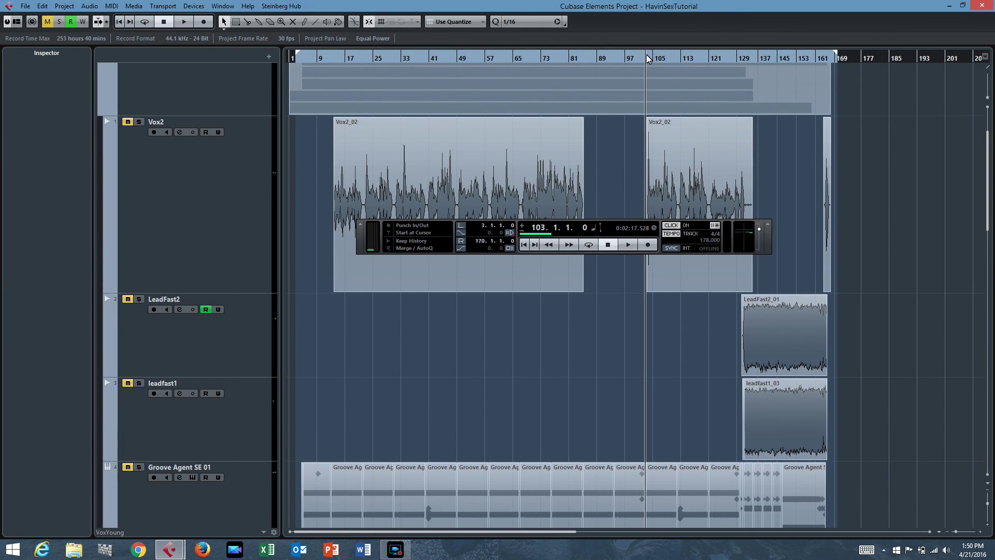